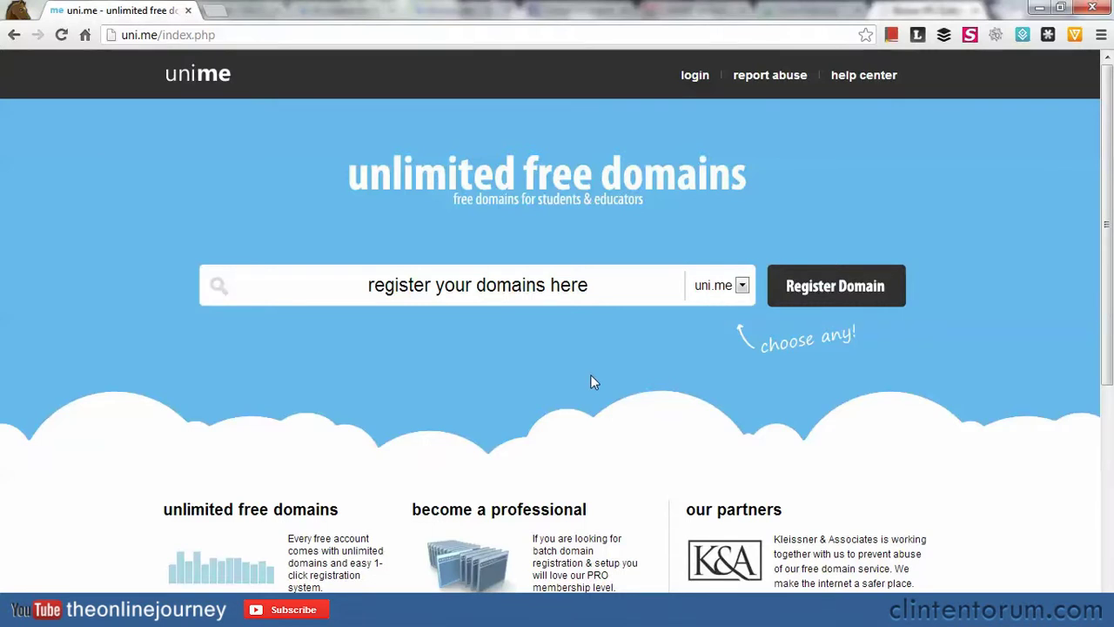
Enter 'thisismeyuh' with uni.me selected and register it, adding thisismeyuh.uni.me to the cart.
click(600, 294)
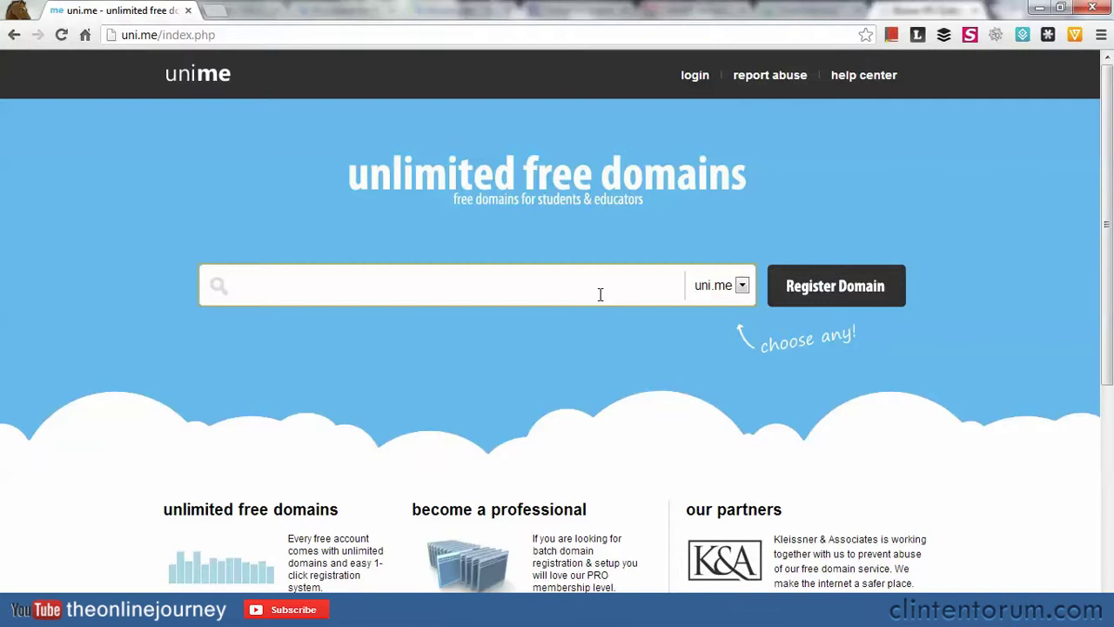
click(591, 339)
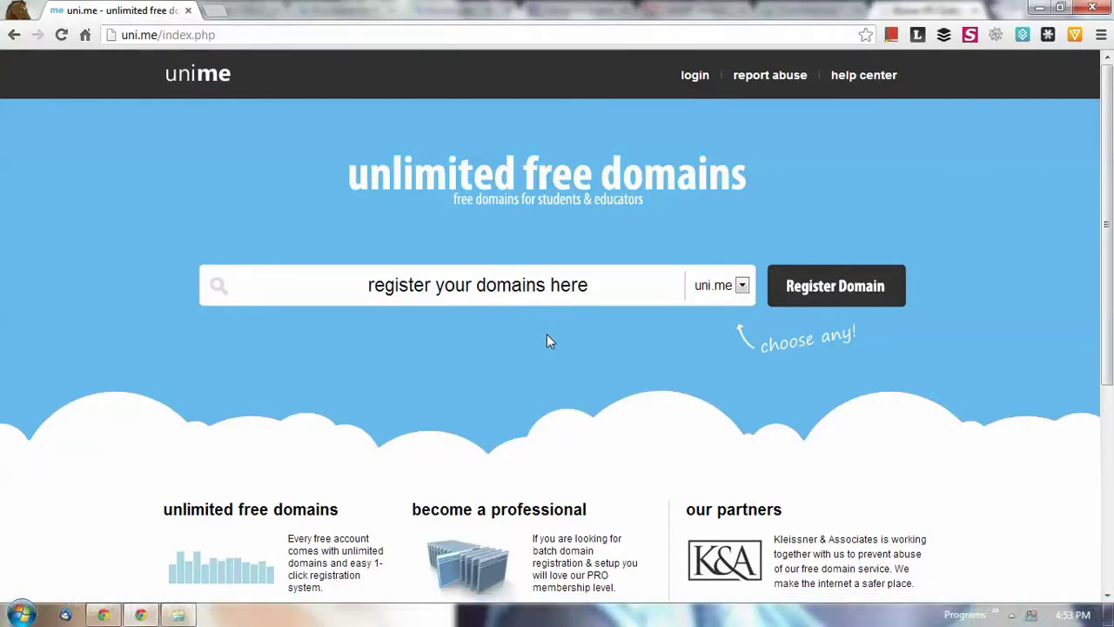
click(515, 277)
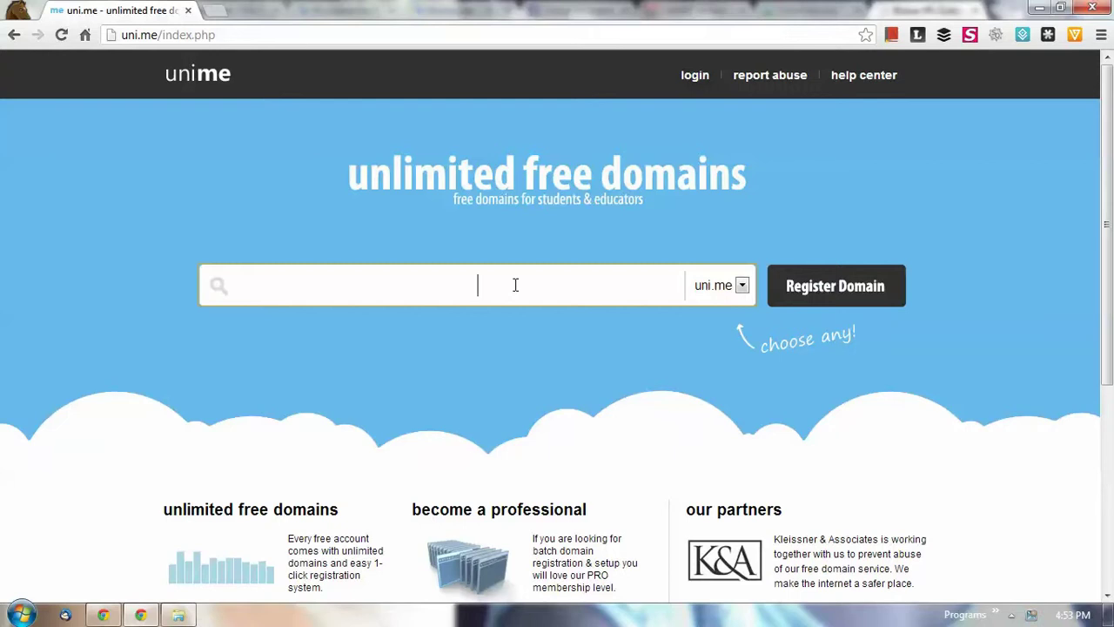
text(thisismeyuh)
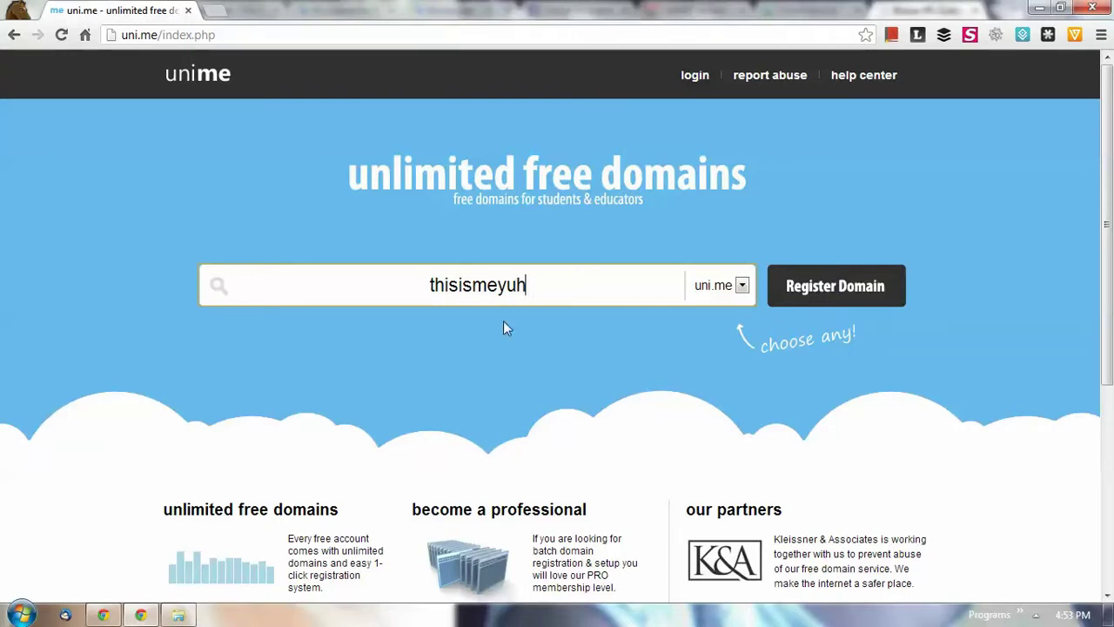
click(844, 287)
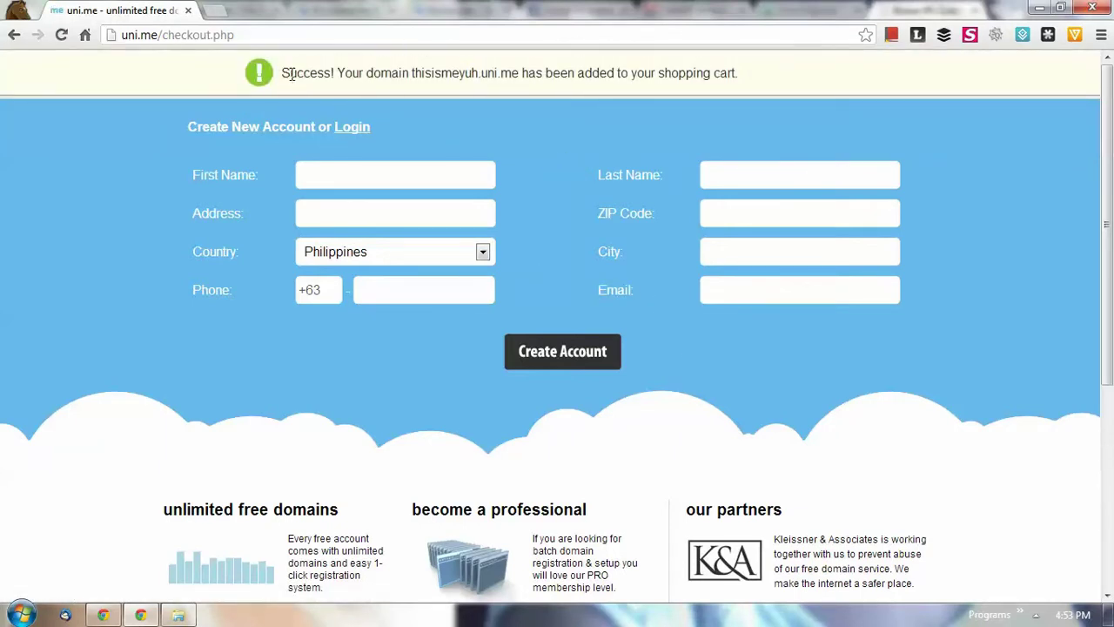
drag(282, 71, 741, 72)
click(767, 77)
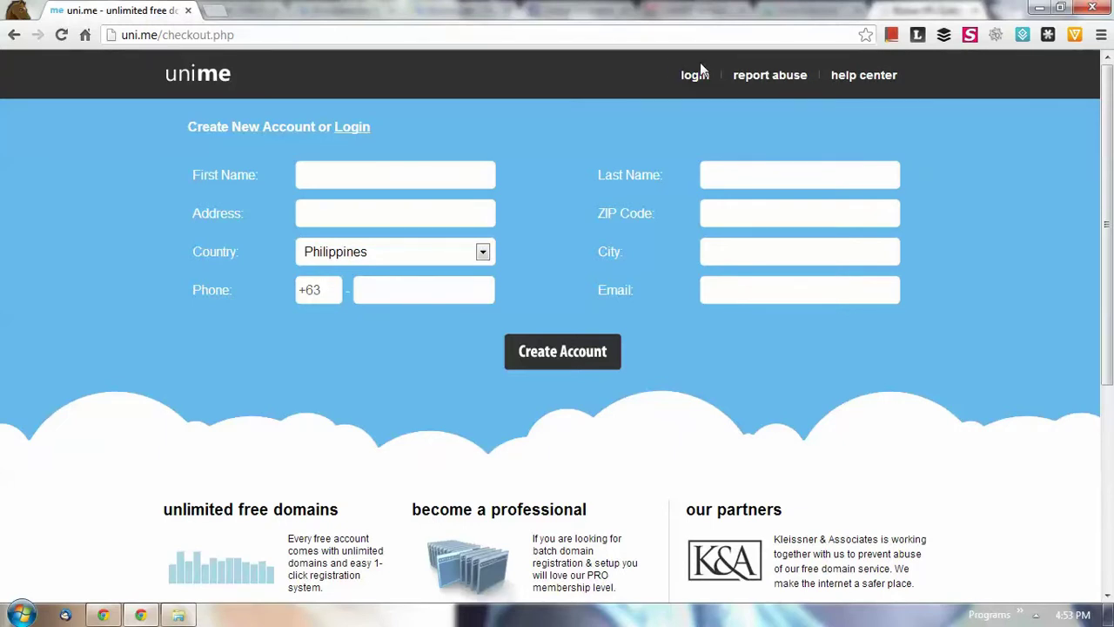
click(473, 180)
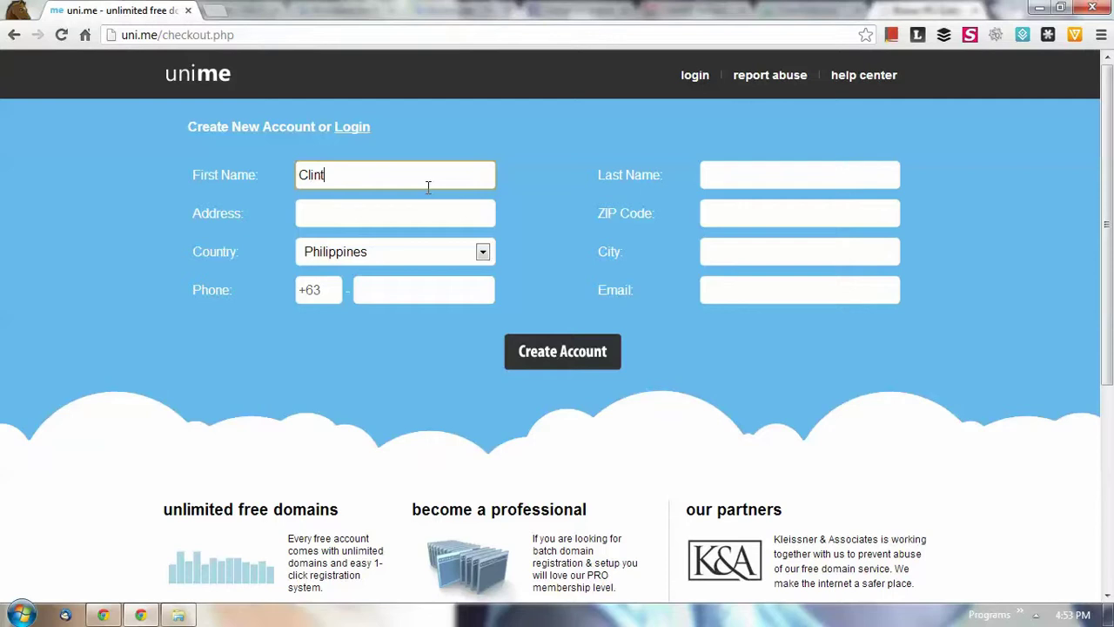
Fill in the account holder's first name, last name and street address.
key(Tab)
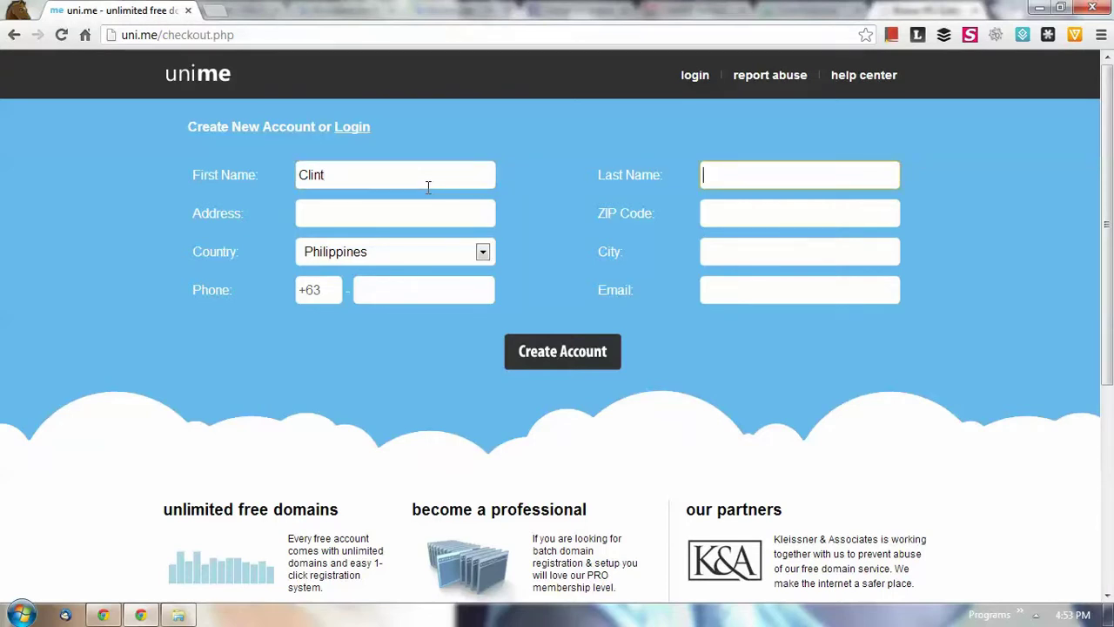
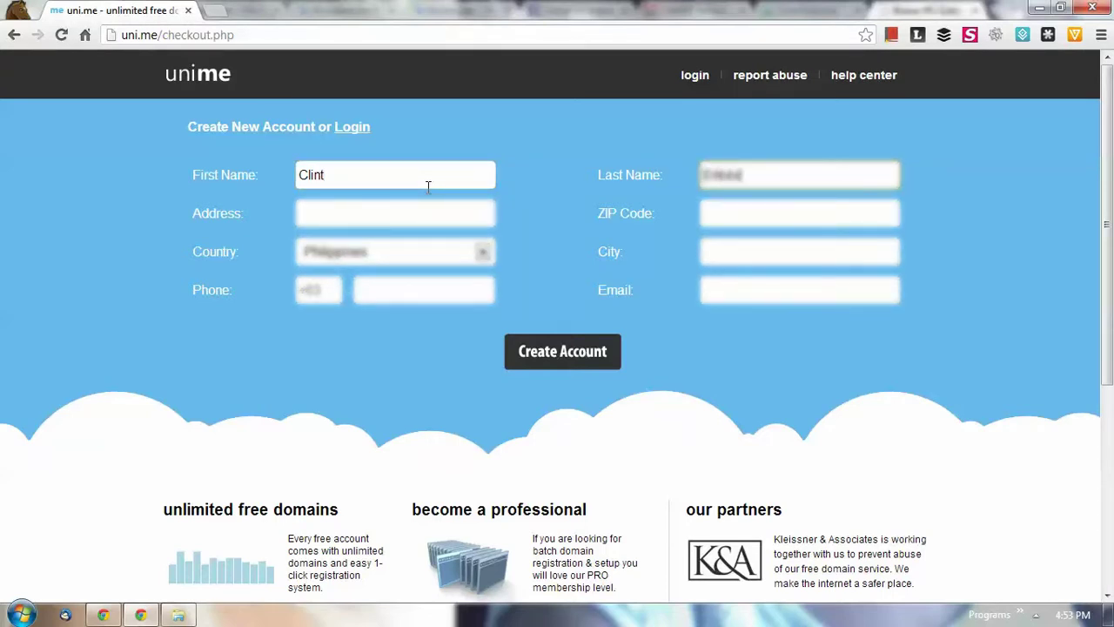
key(Tab)
text(afasd)
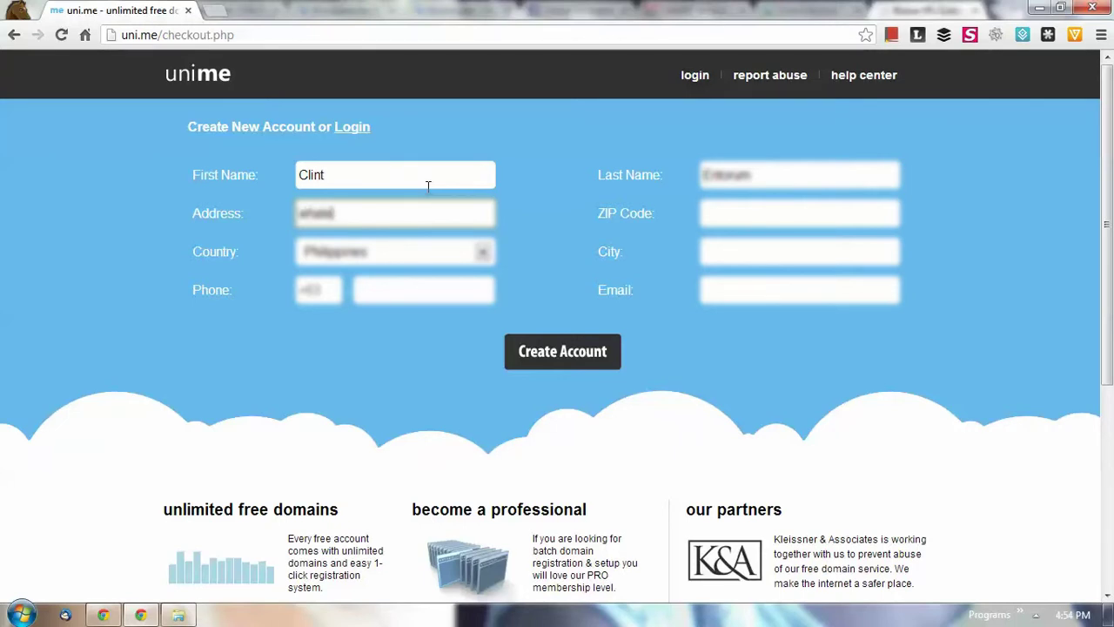
text(ver)
key(Tab)
key(Tab)
key(Tab)
key(Tab)
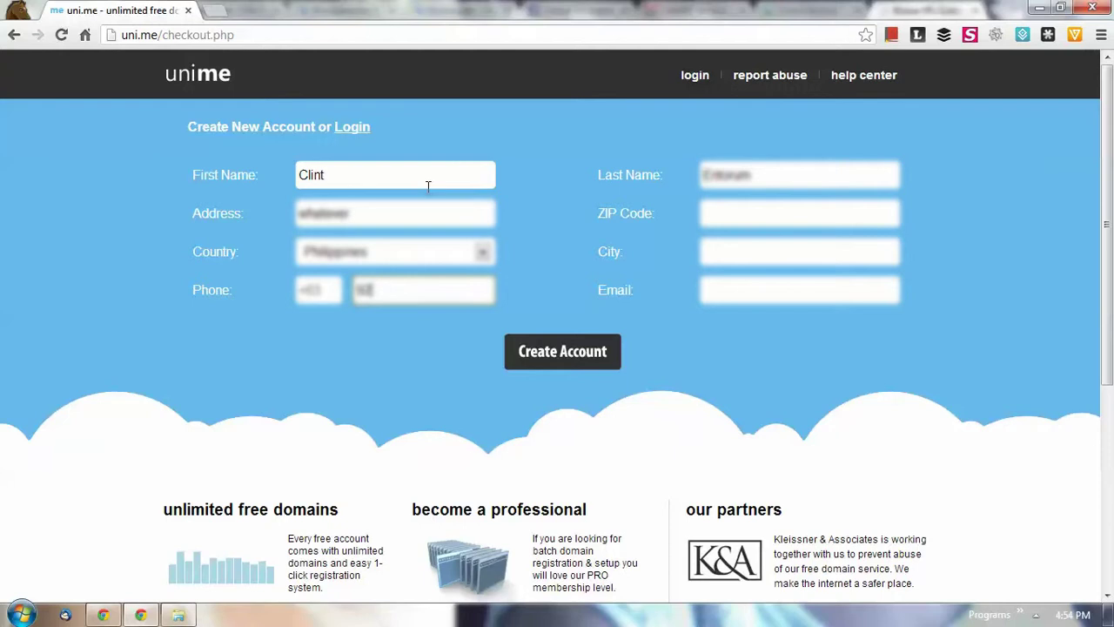
Enter the phone number, e-mail address, ZIP code and city, dismissing the city suggestions.
key(Tab)
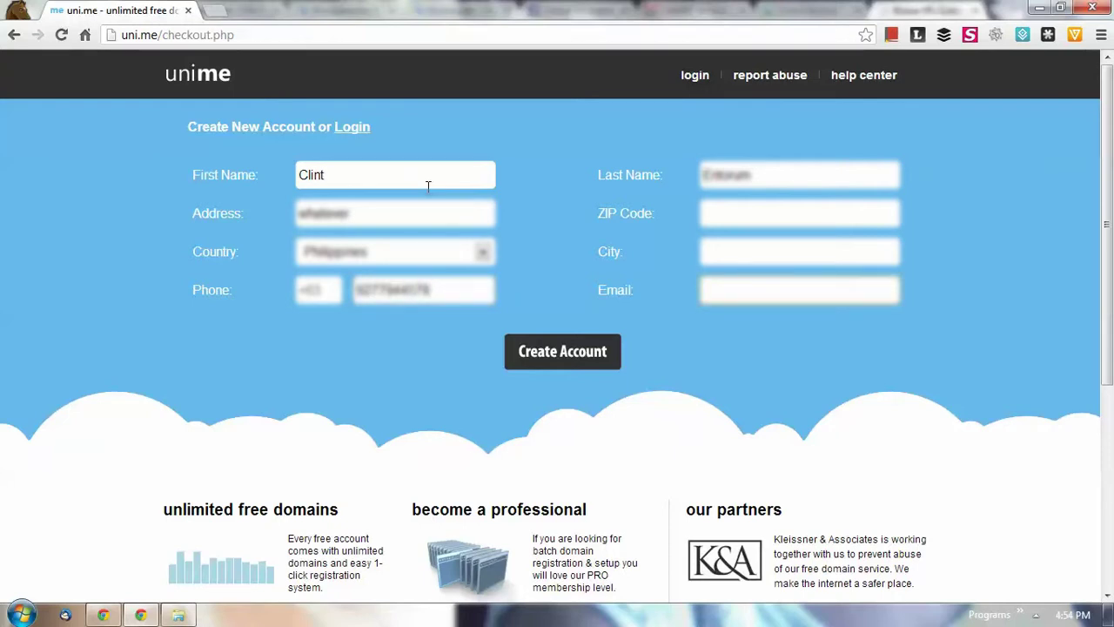
key(shift+Tab)
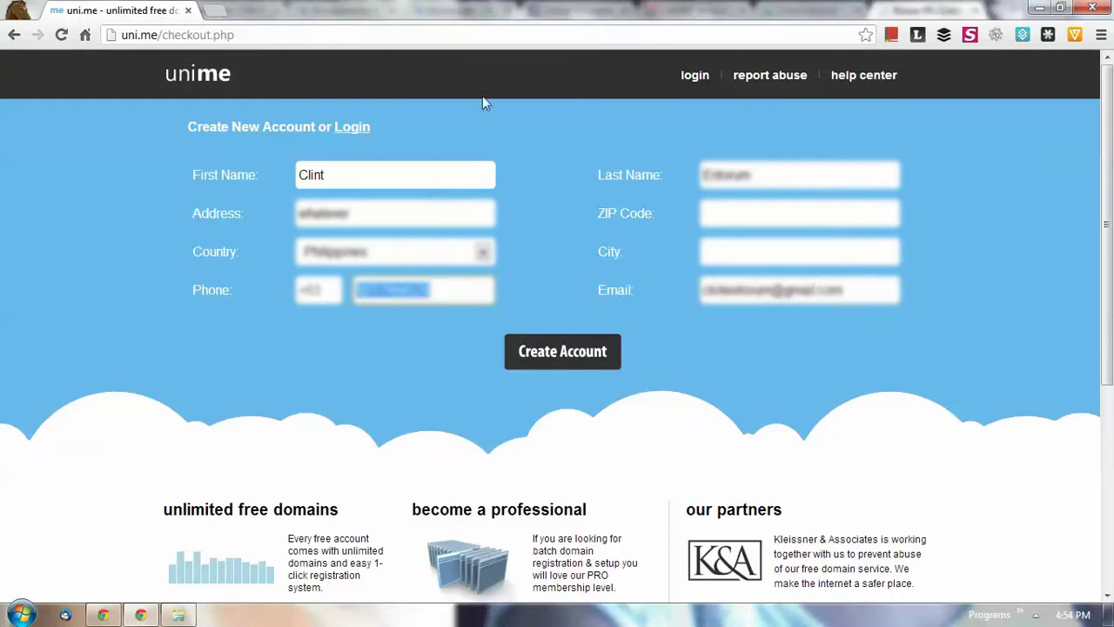
click(746, 215)
text(6100)
key(Tab)
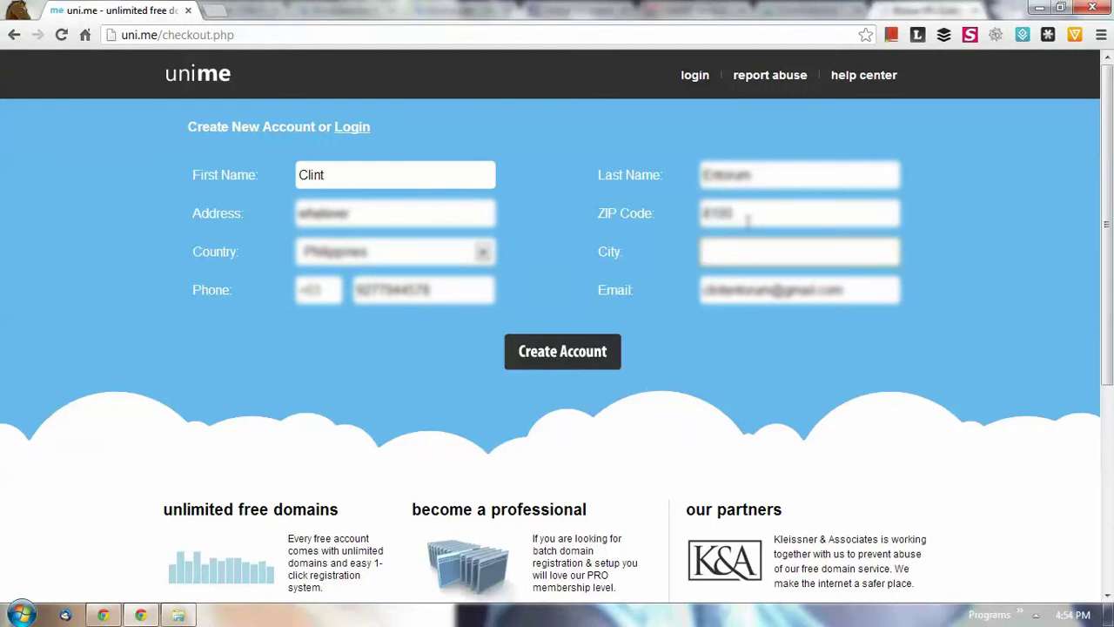
text(Tagum)
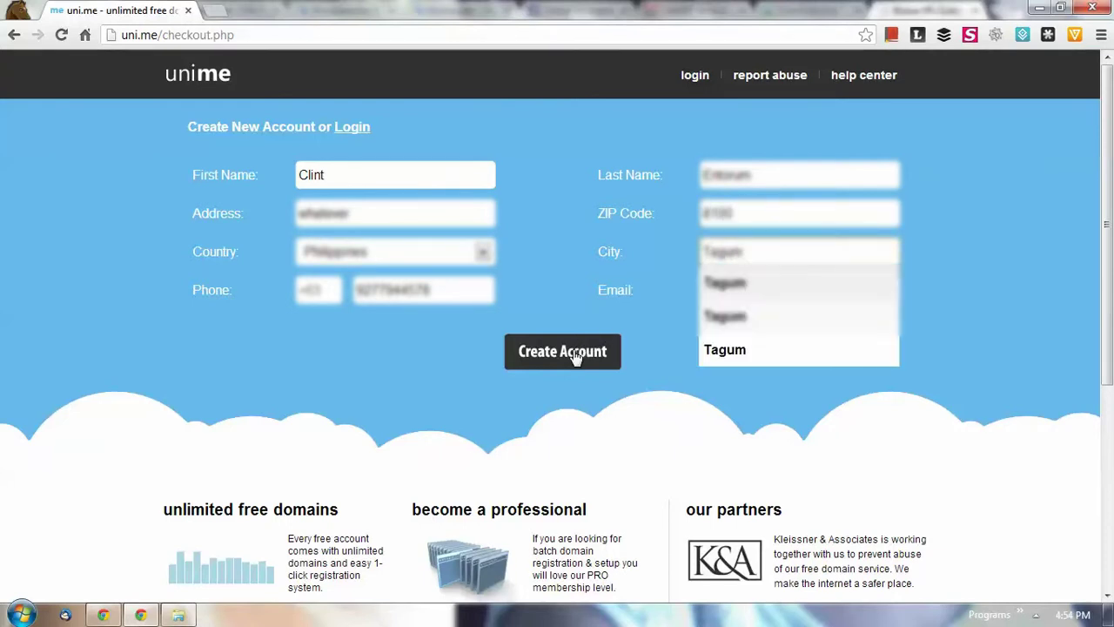
click(583, 374)
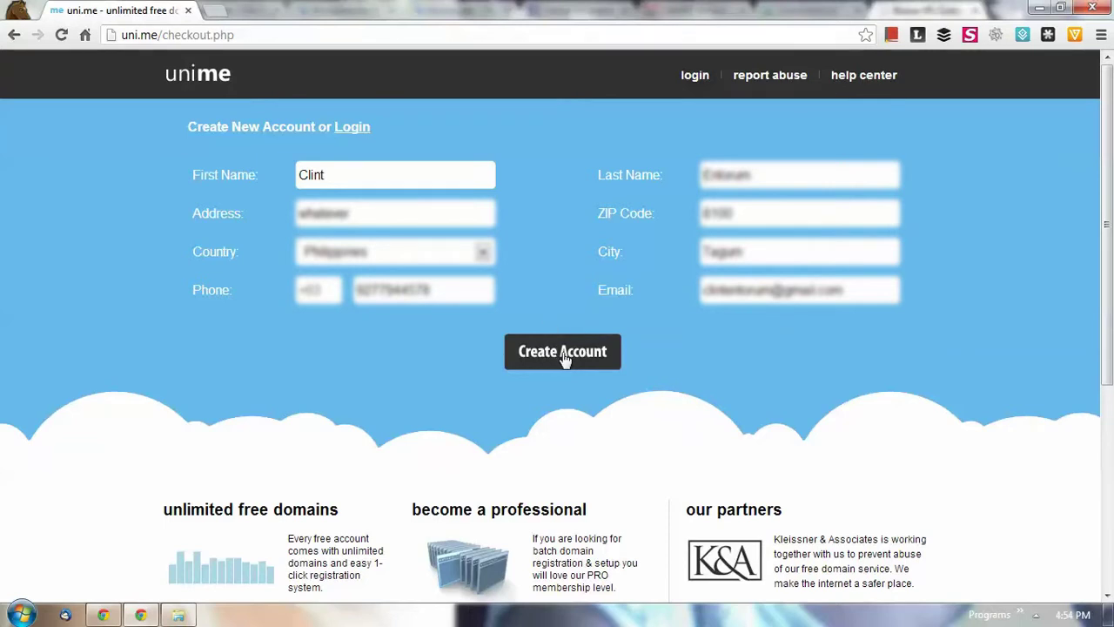
Submit the form to create the account and load the My Account dashboard.
click(564, 359)
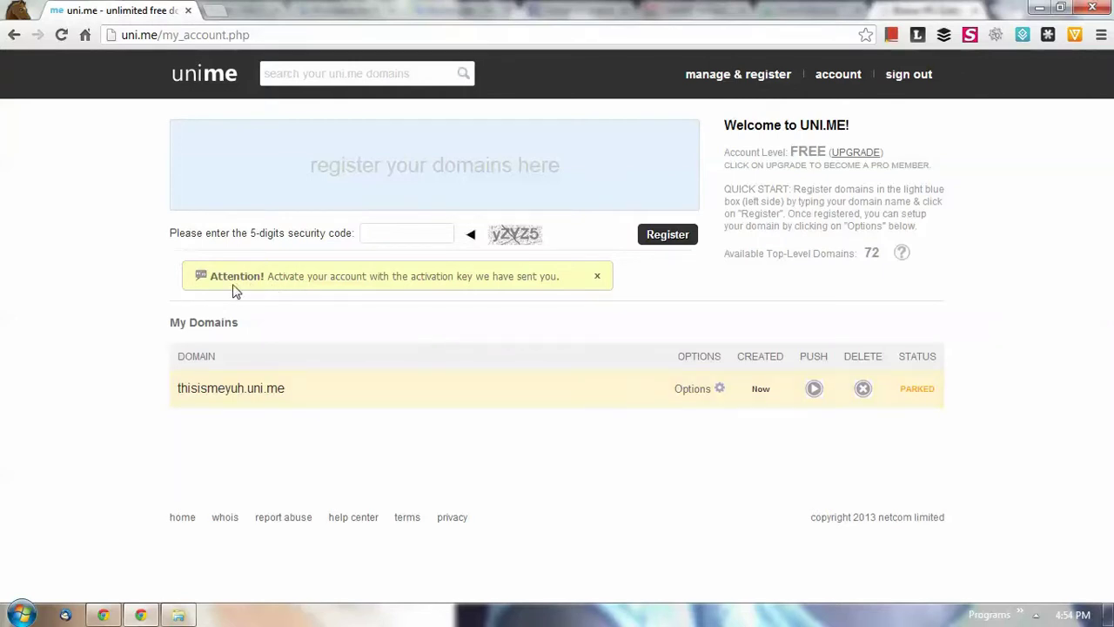
drag(208, 275, 275, 281)
click(520, 278)
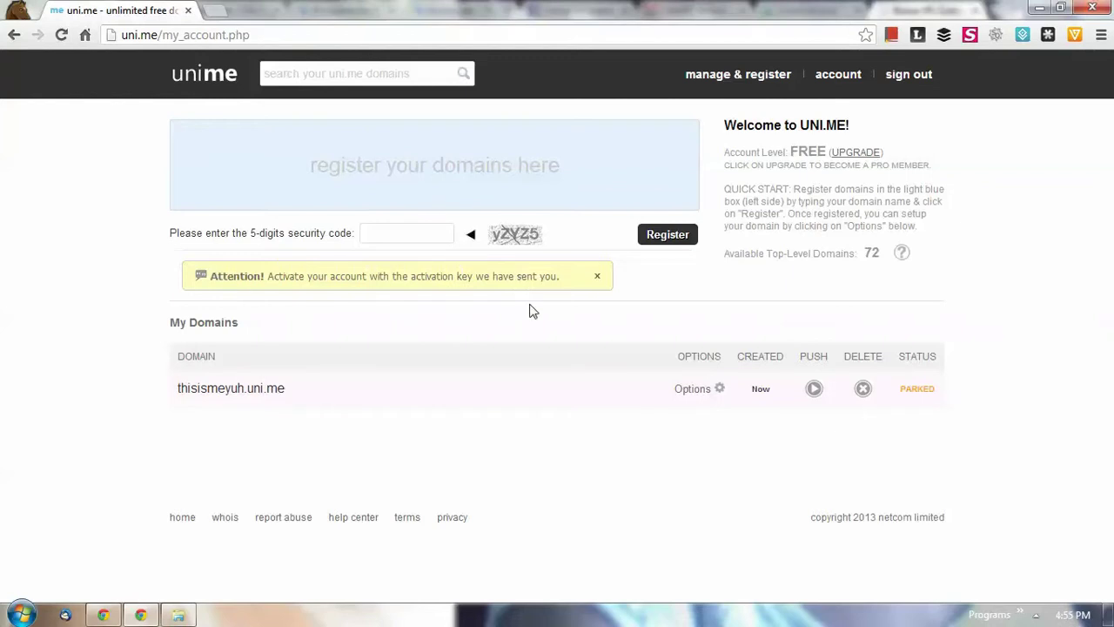
click(387, 172)
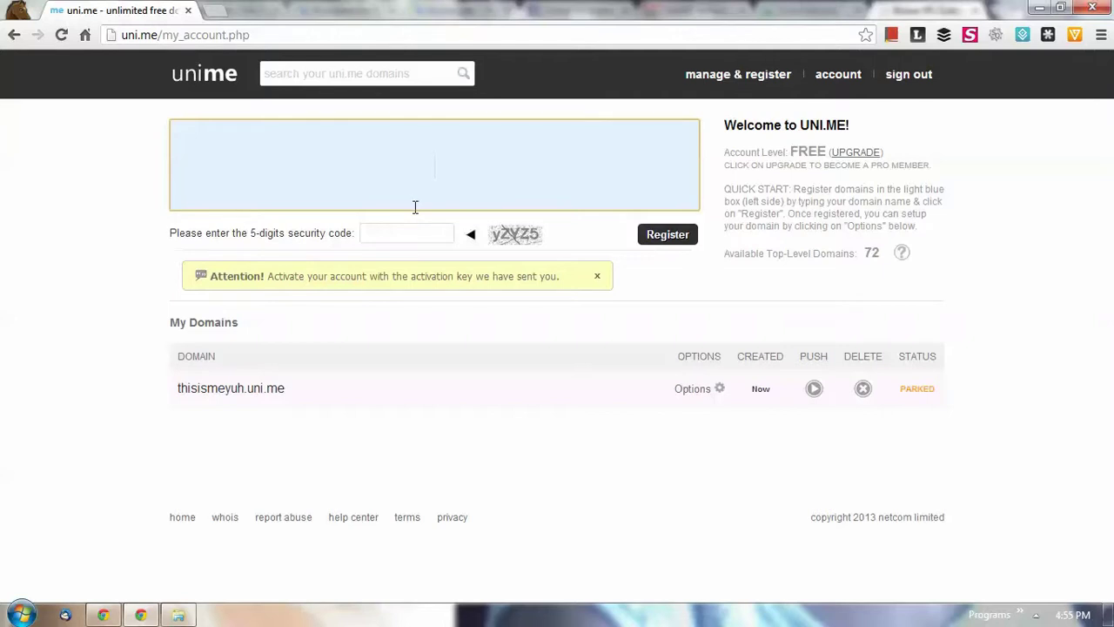
click(413, 231)
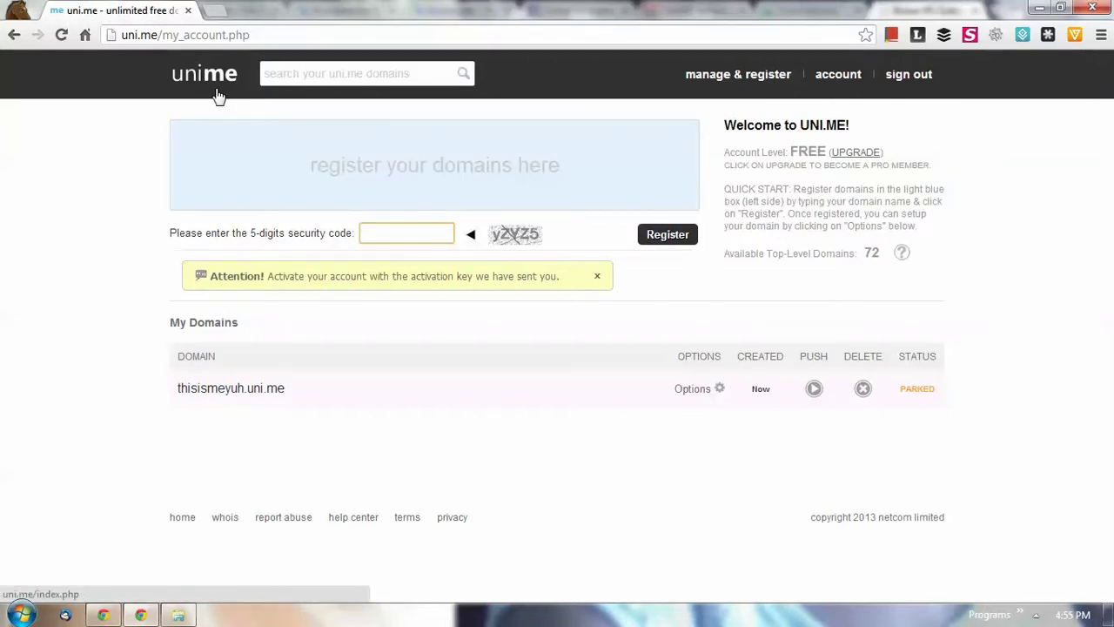
click(243, 155)
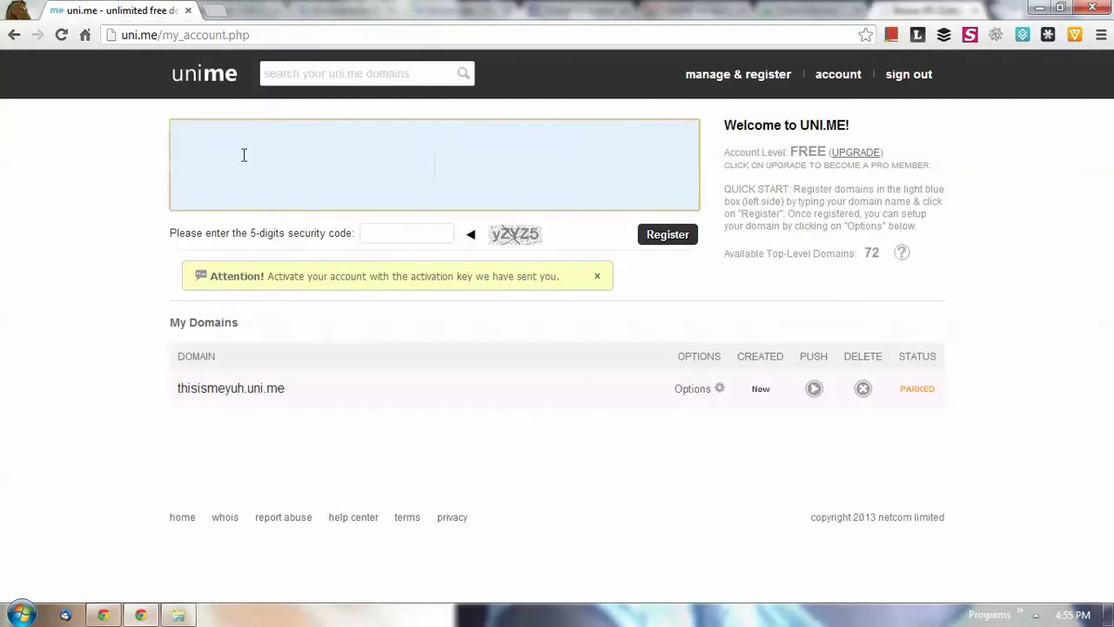
click(660, 296)
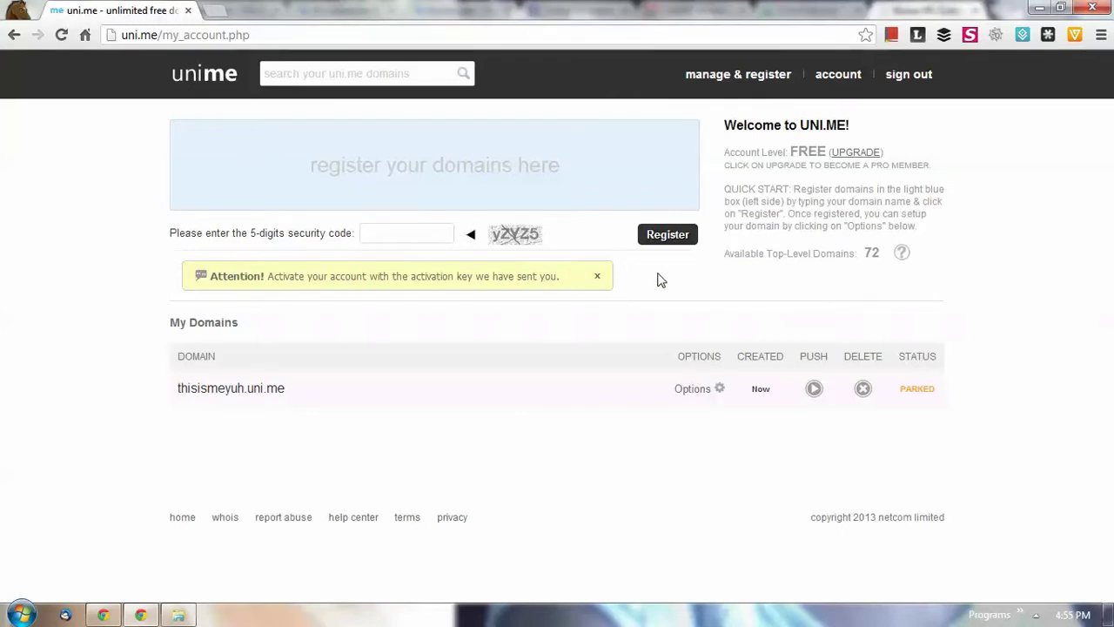
click(391, 177)
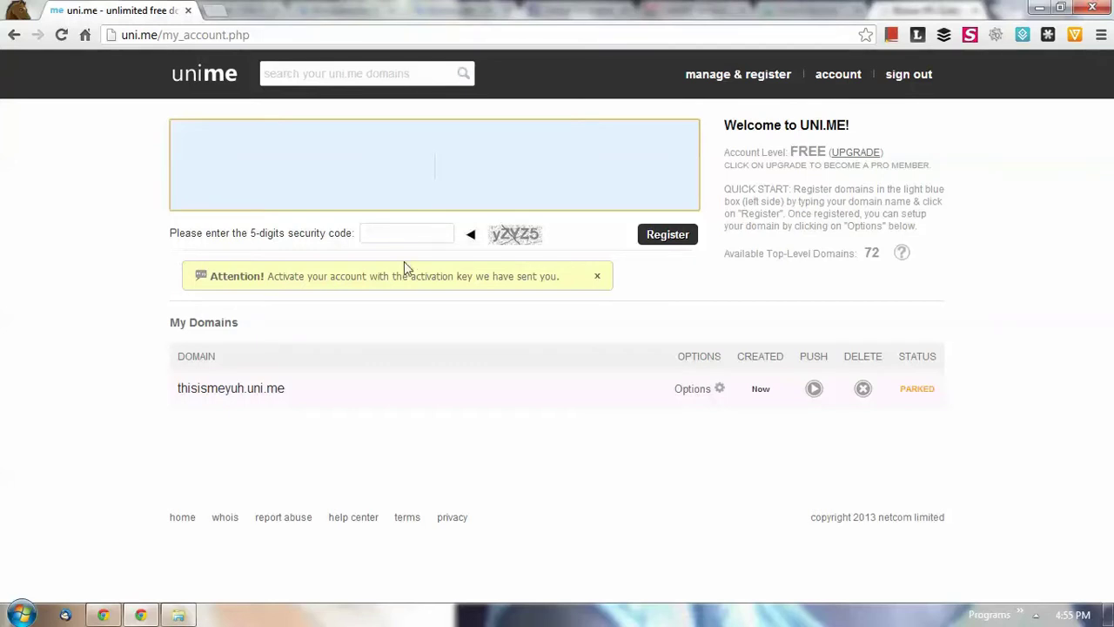
click(532, 324)
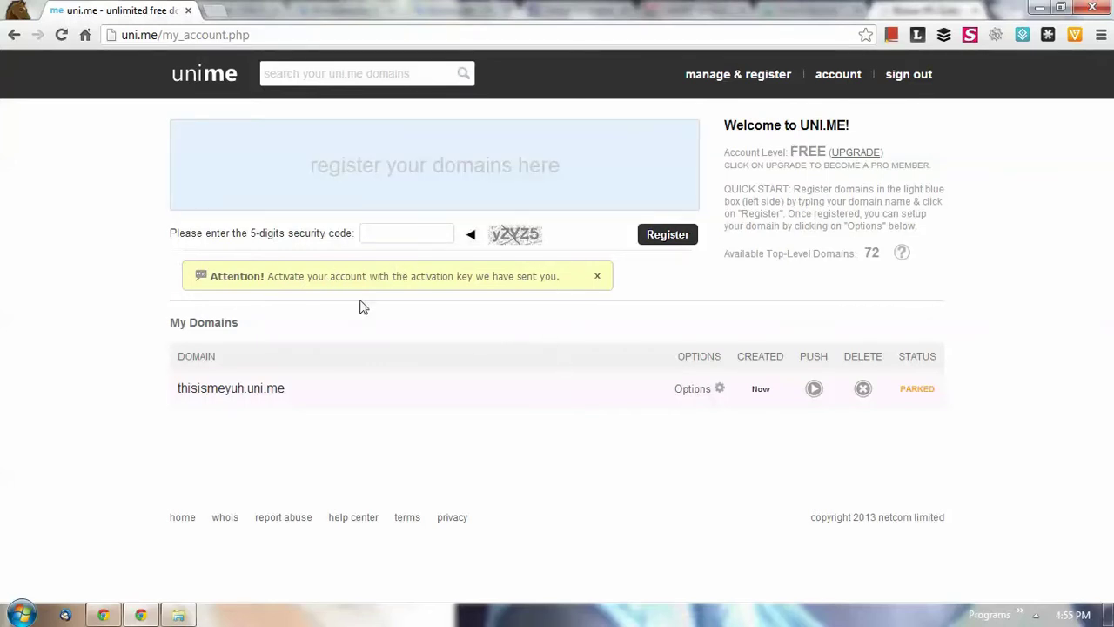
drag(267, 276, 567, 288)
click(567, 288)
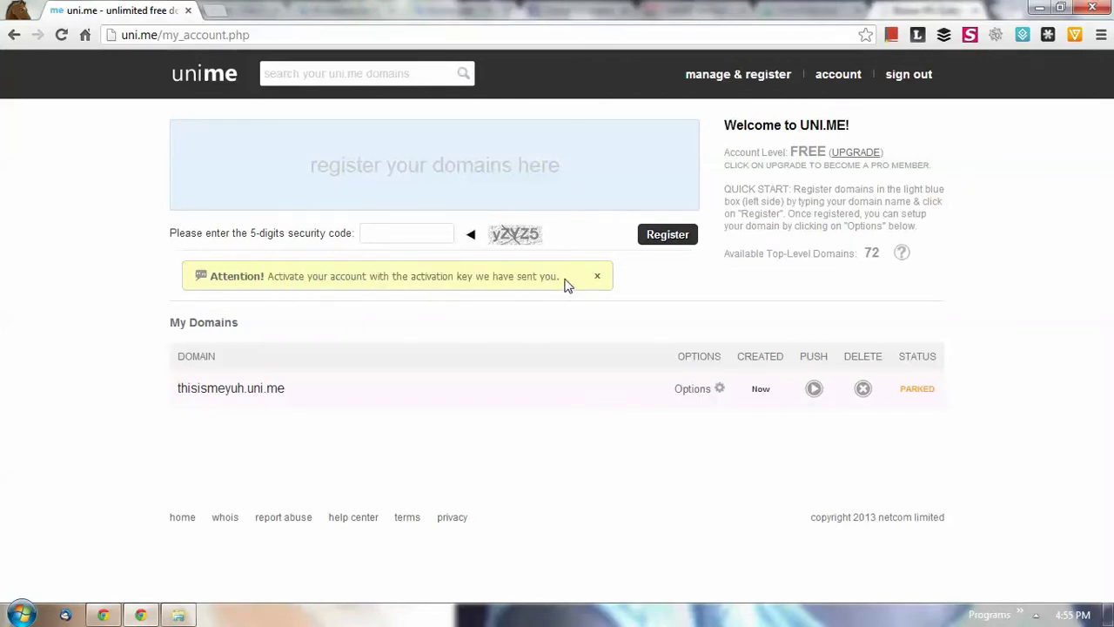